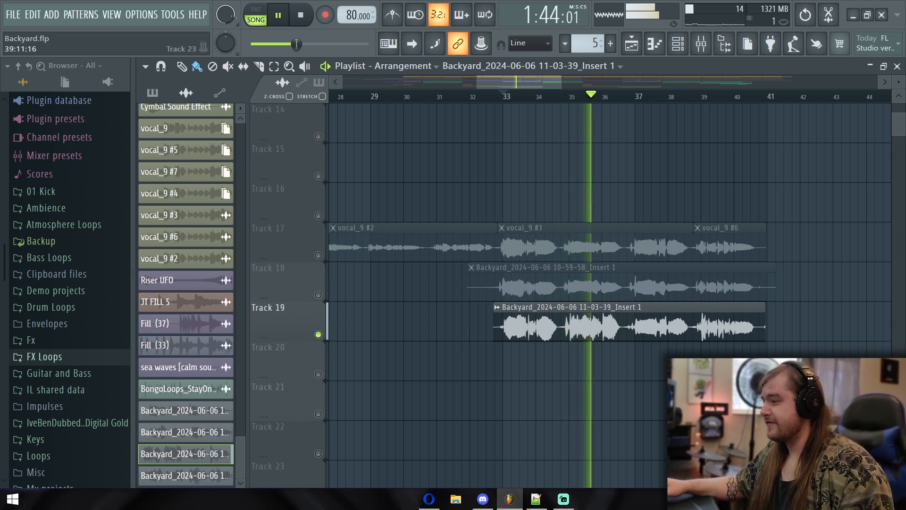
# Step: Unmute Tracks 17 and 18 and play them together with Track 19 from bar 33
pyautogui.press('space')
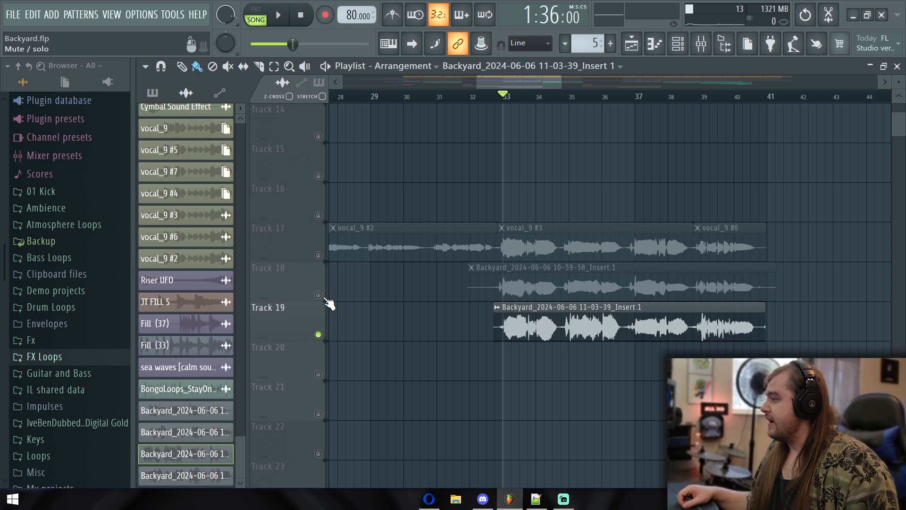
pyautogui.click(319, 294)
pyautogui.click(318, 255)
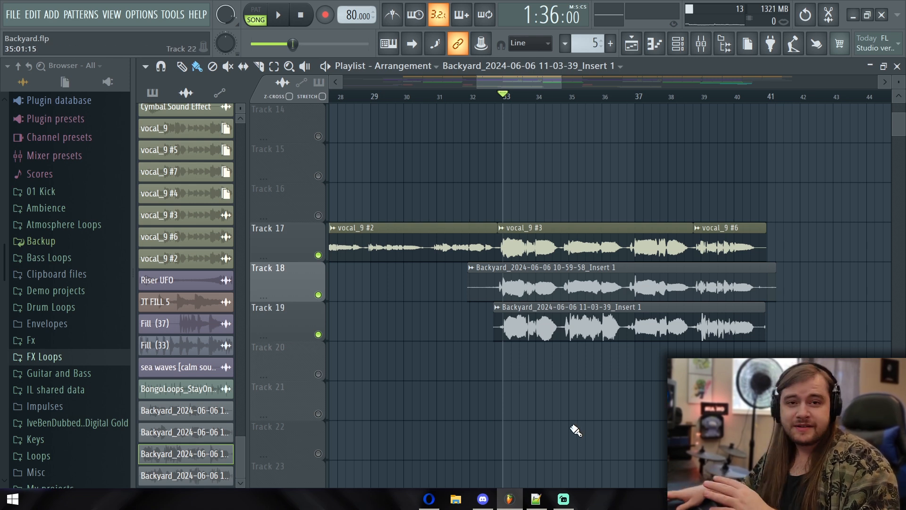
pyautogui.press('space')
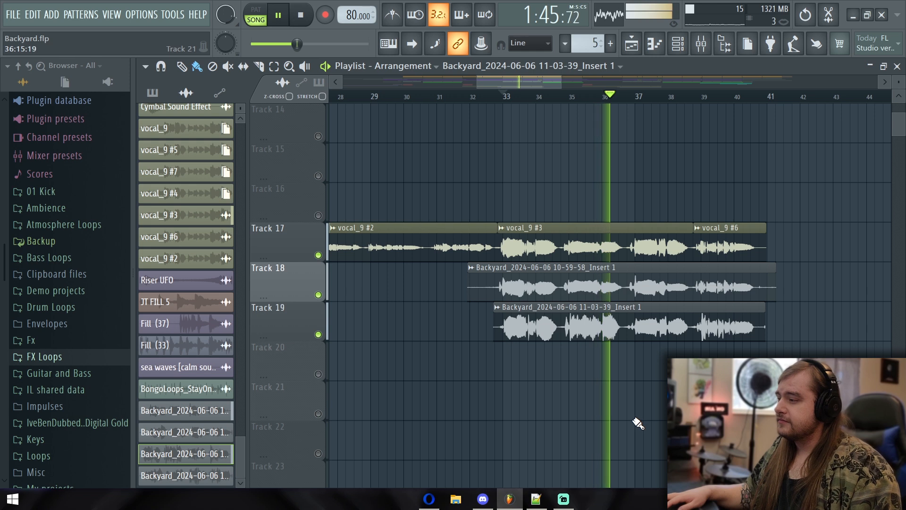
pyautogui.press('space')
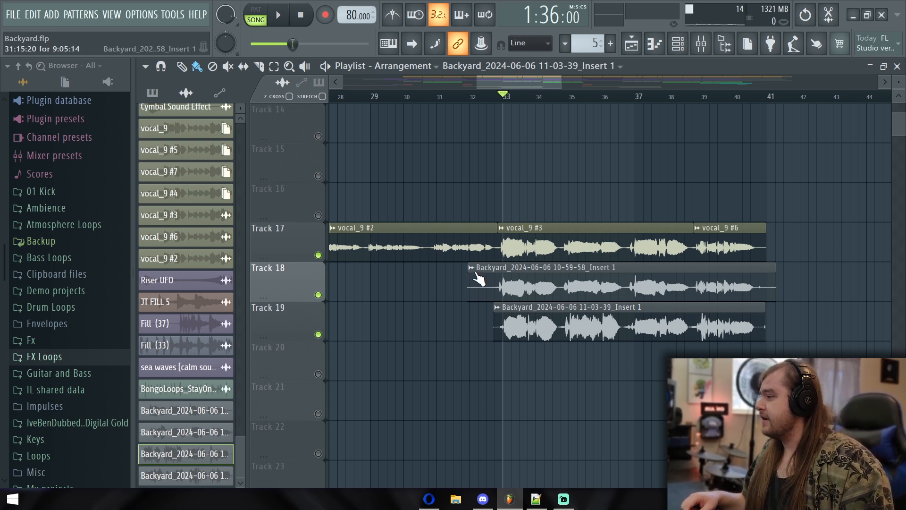
# Step: Open the Track 18 clip's sample in the pitch-correction editor and maximize the editor
pyautogui.rightClick(477, 278)
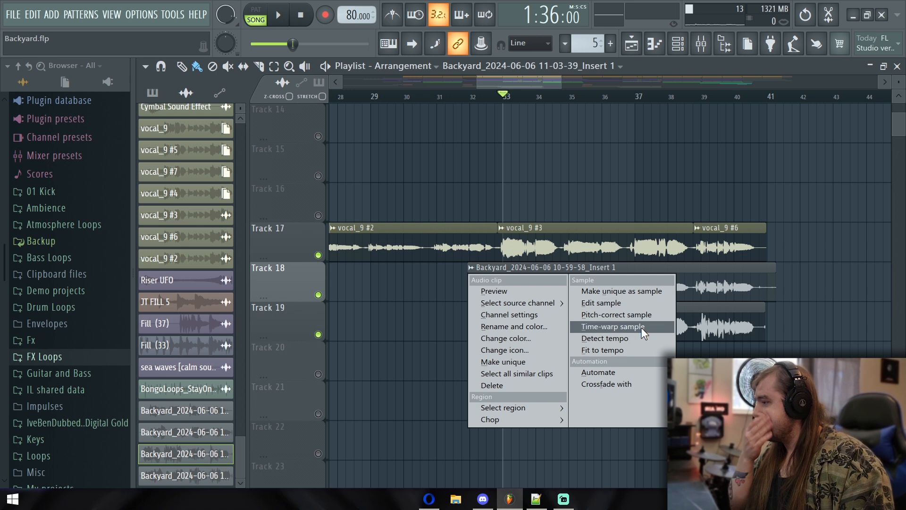
pyautogui.click(621, 316)
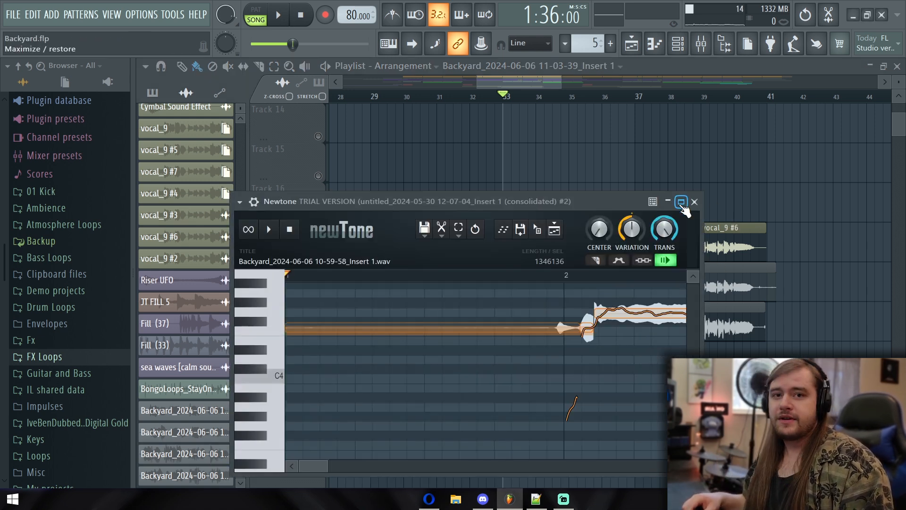
pyautogui.click(681, 202)
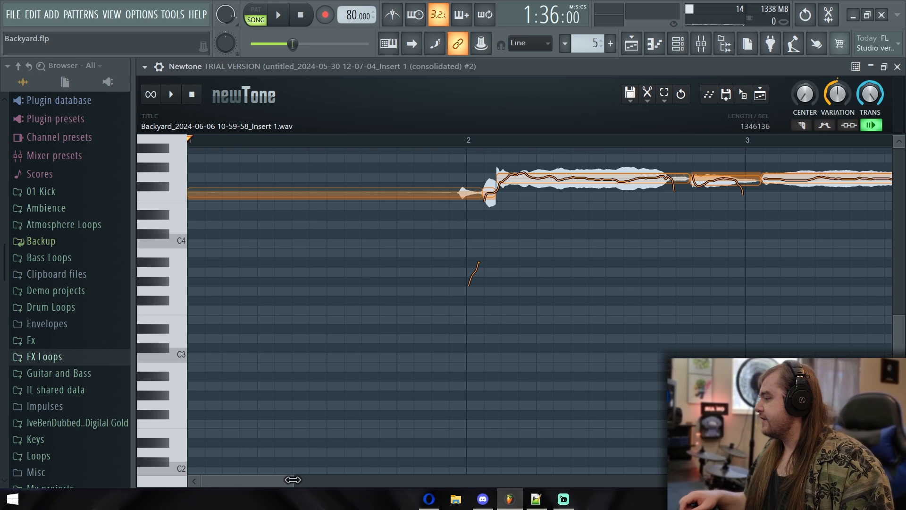
# Step: Play the uncorrected recording in Newtone from just before bar 2
pyautogui.moveTo(283, 481); pyautogui.dragTo(366, 479)
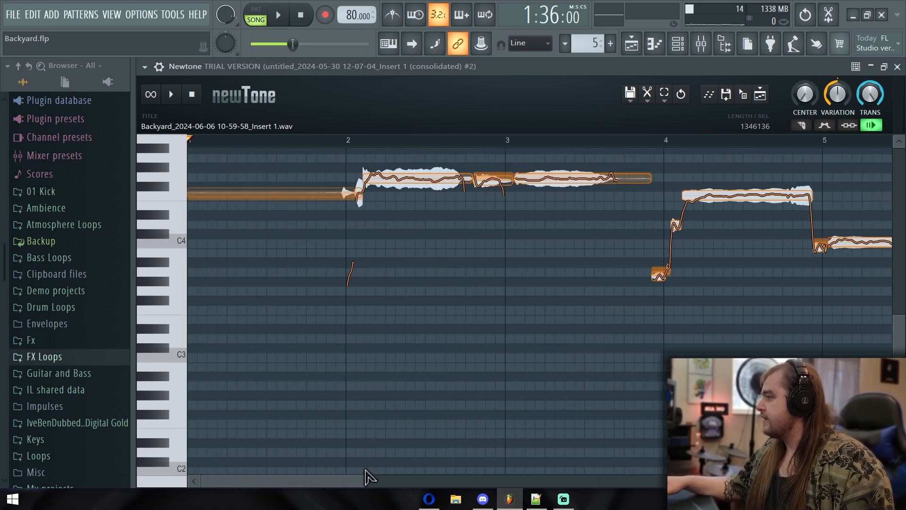
pyautogui.scroll(2, 335, 193)
pyautogui.click(329, 143)
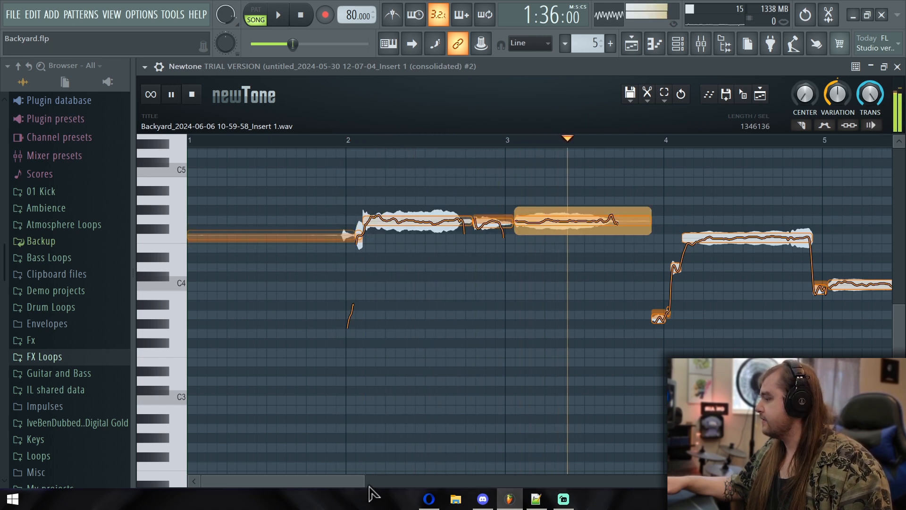
pyautogui.press('space')
# Step: Raise the Center correction to its maximum for all notes of the recording and listen to the corrected notes
pyautogui.moveTo(349, 481); pyautogui.dragTo(663, 482)
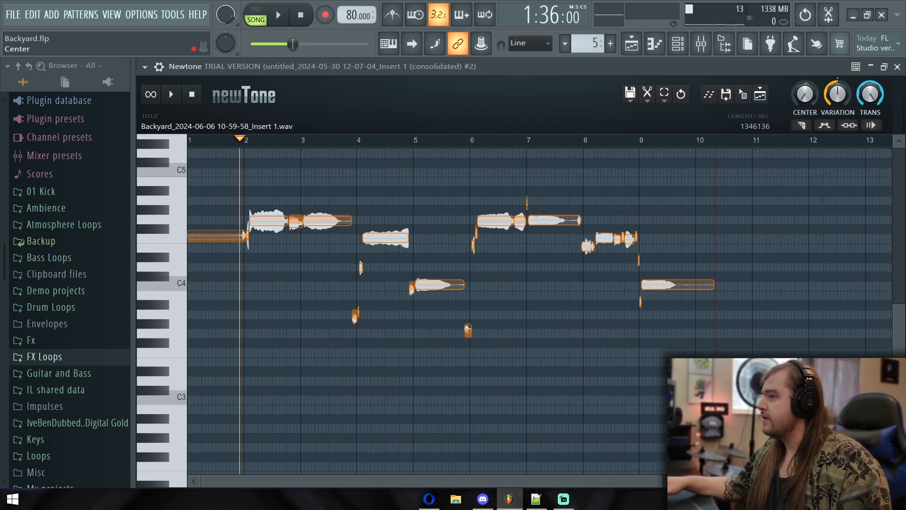
pyautogui.moveTo(805, 94)
pyautogui.mouseDown()
pyautogui.moveTo(804, 75)
pyautogui.moveTo(804, 113)
pyautogui.moveTo(805, 94)
pyautogui.mouseUp()
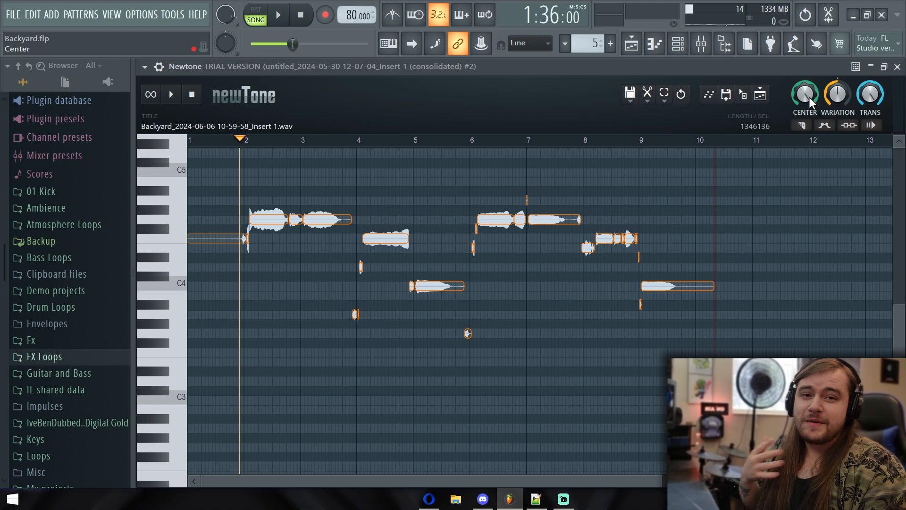
pyautogui.moveTo(805, 94); pyautogui.dragTo(805, 141)
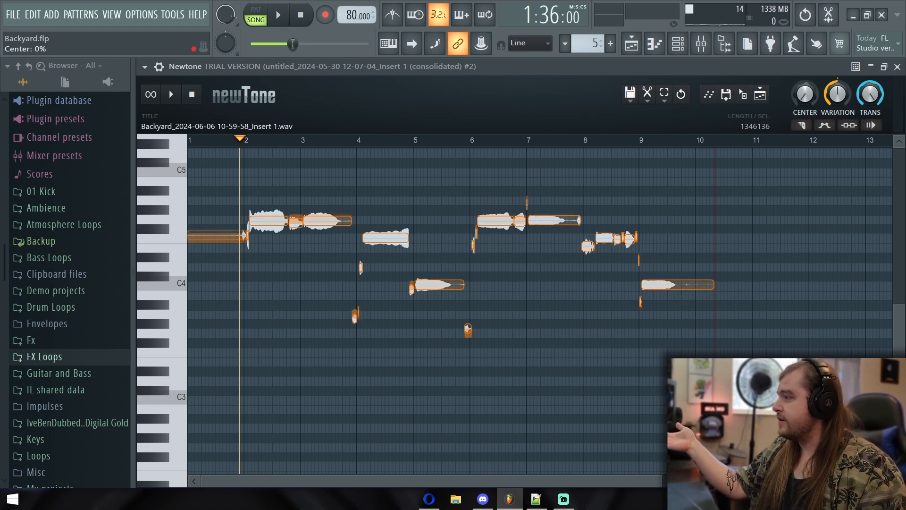
pyautogui.moveTo(805, 95); pyautogui.dragTo(805, 48)
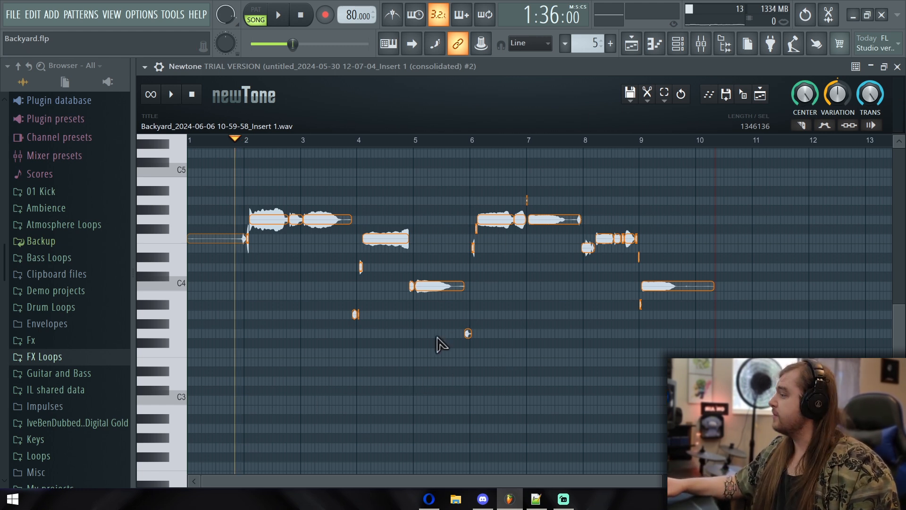
pyautogui.press('space')
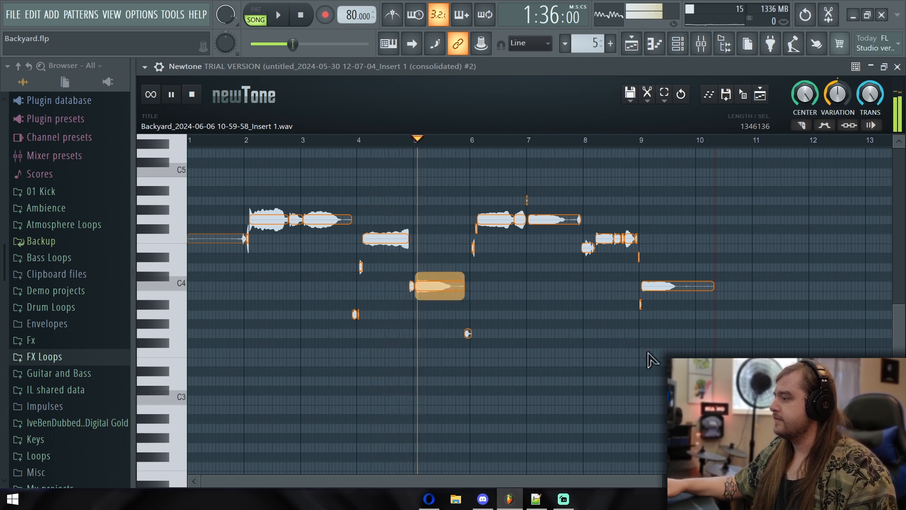
pyautogui.press('space')
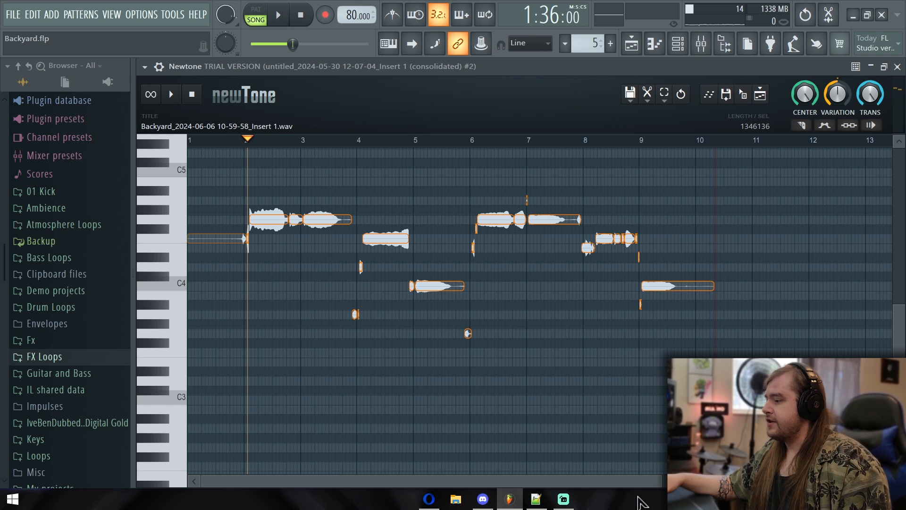
# Step: Try lowering Variation to its minimum to flatten the pitch curves, and play the recording
pyautogui.moveTo(657, 482); pyautogui.dragTo(422, 473)
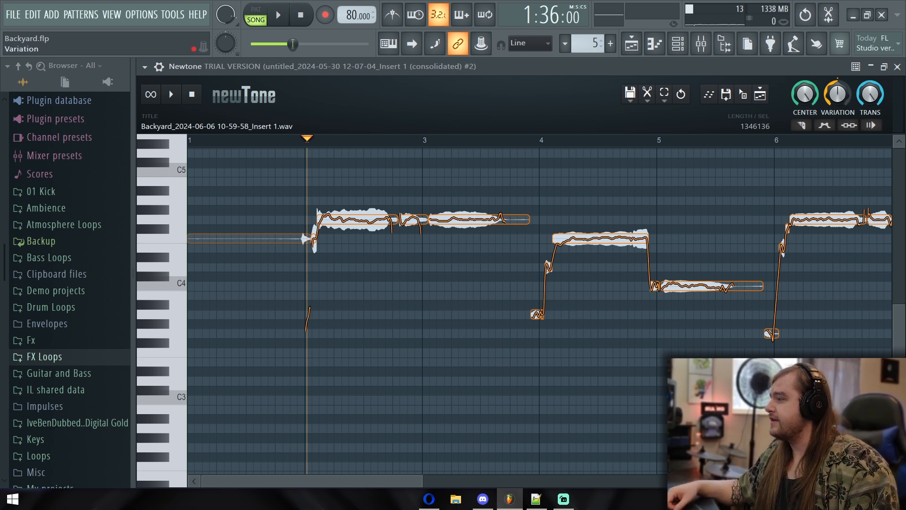
pyautogui.moveTo(838, 90); pyautogui.dragTo(838, 114)
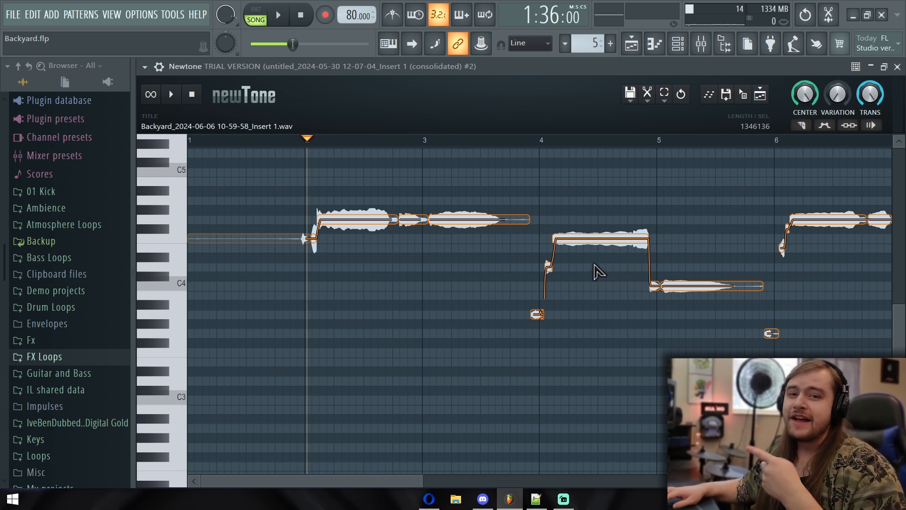
pyautogui.press('space')
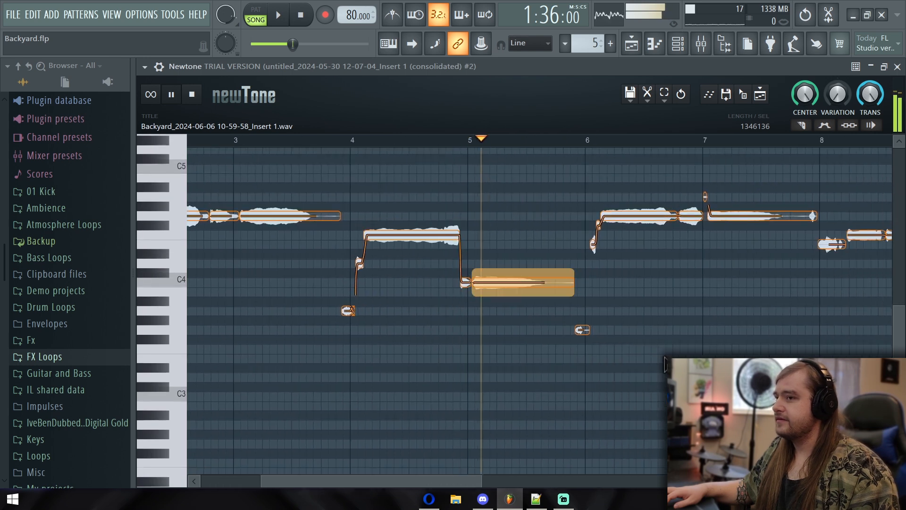
pyautogui.press('space')
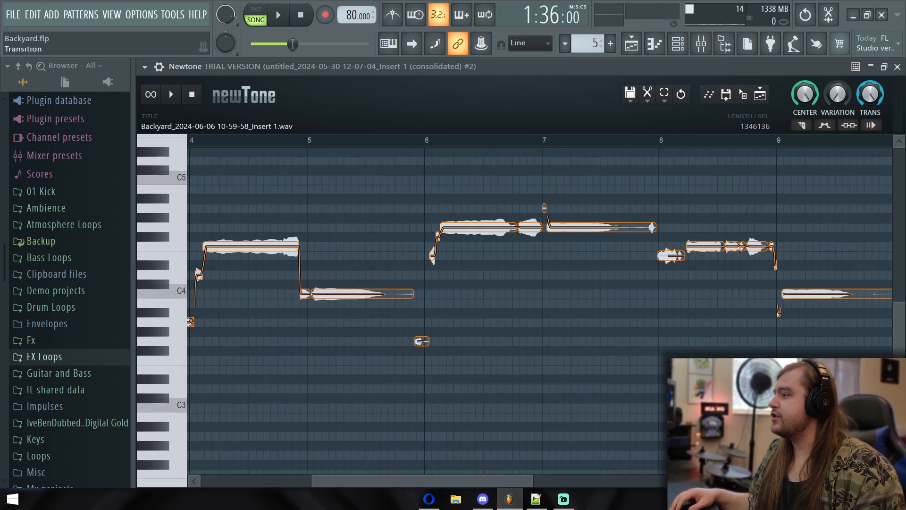
# Step: Try the Transition setting at its minimum and listen to the recording from just before bar 4
pyautogui.moveTo(876, 94); pyautogui.dragTo(870, 113)
pyautogui.moveTo(270, 202); pyautogui.dragTo(574, 242)
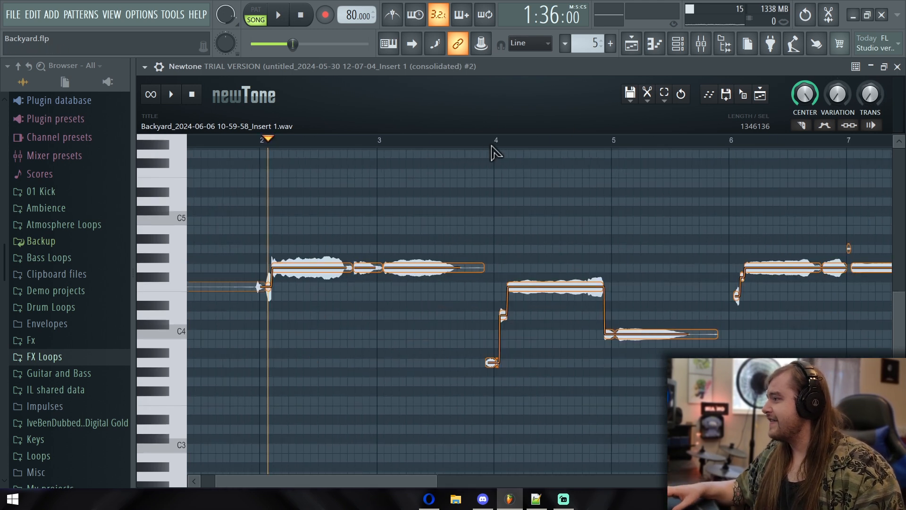
pyautogui.click(488, 141)
pyautogui.press('space')
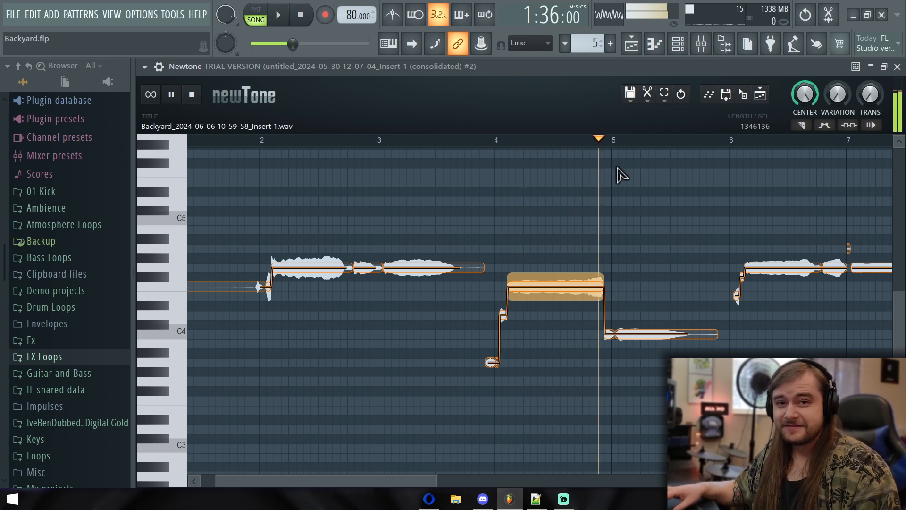
pyautogui.press('space')
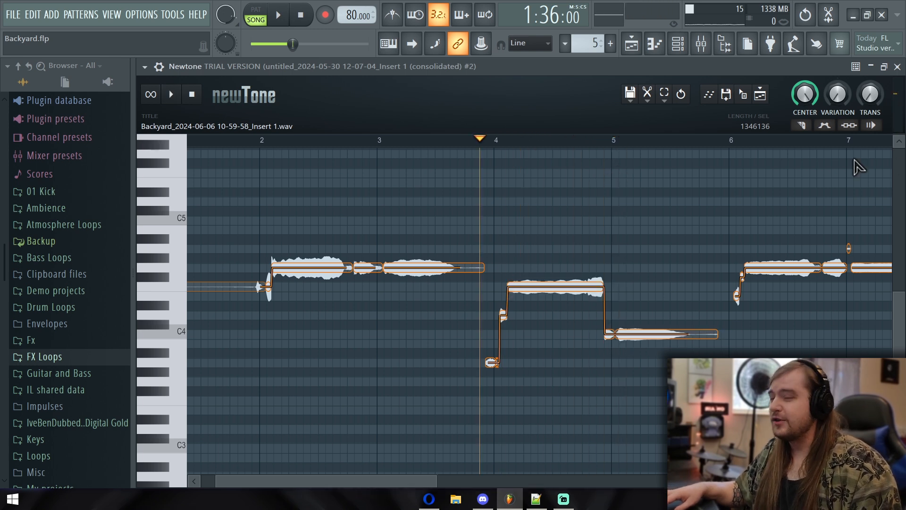
# Step: Restore Transition to its maximum and raise Variation to a low setting so some natural pitch movement remains
pyautogui.moveTo(869, 94); pyautogui.dragTo(869, 47)
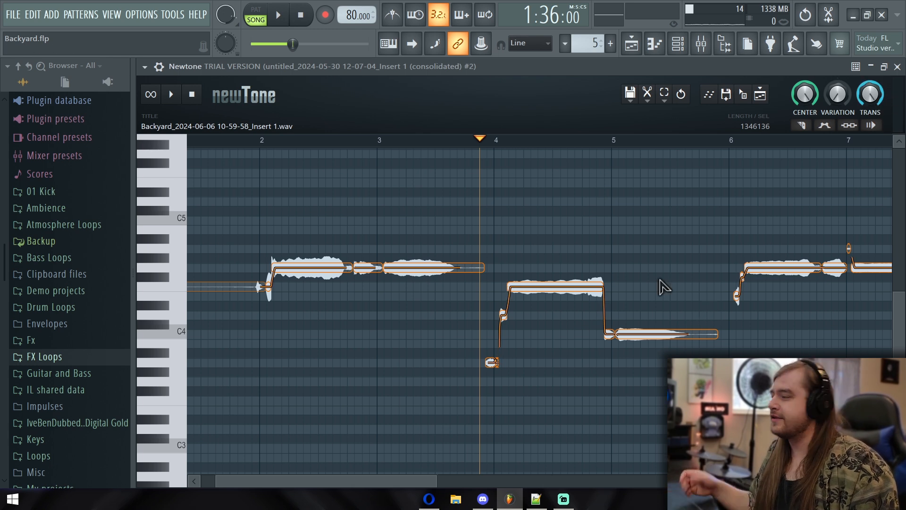
pyautogui.moveTo(391, 206); pyautogui.dragTo(512, 225)
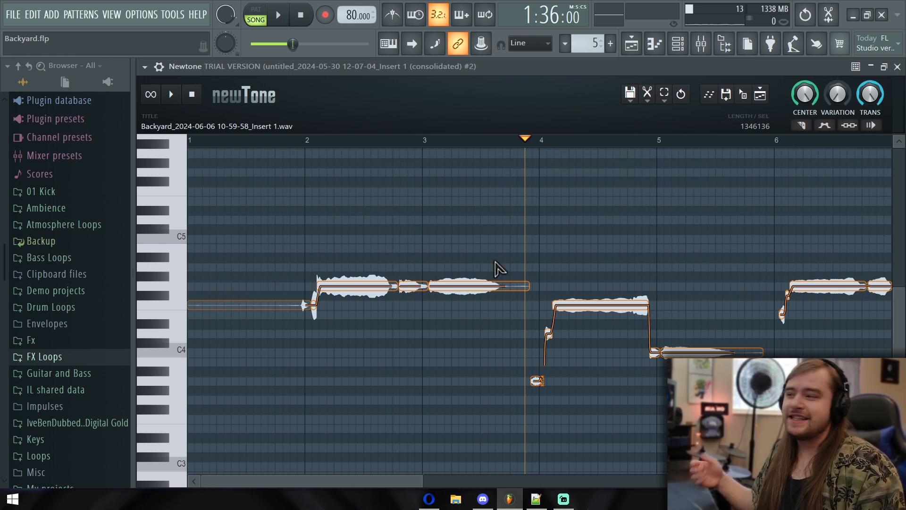
pyautogui.moveTo(840, 99); pyautogui.dragTo(840, 88)
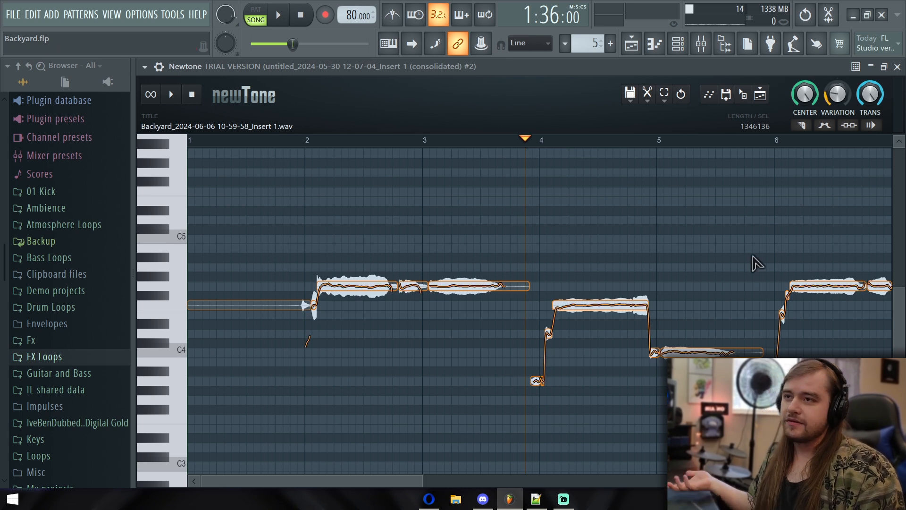
pyautogui.scroll(1, 512, 283)
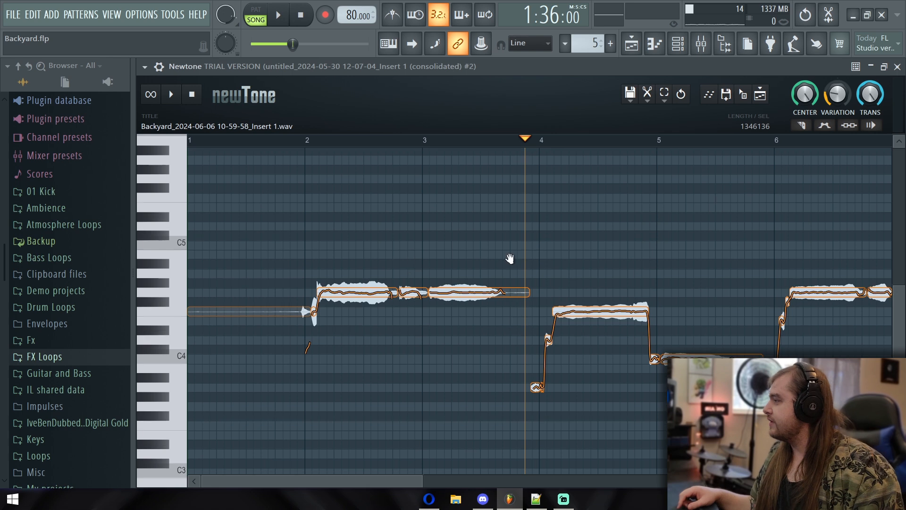
pyautogui.click(308, 140)
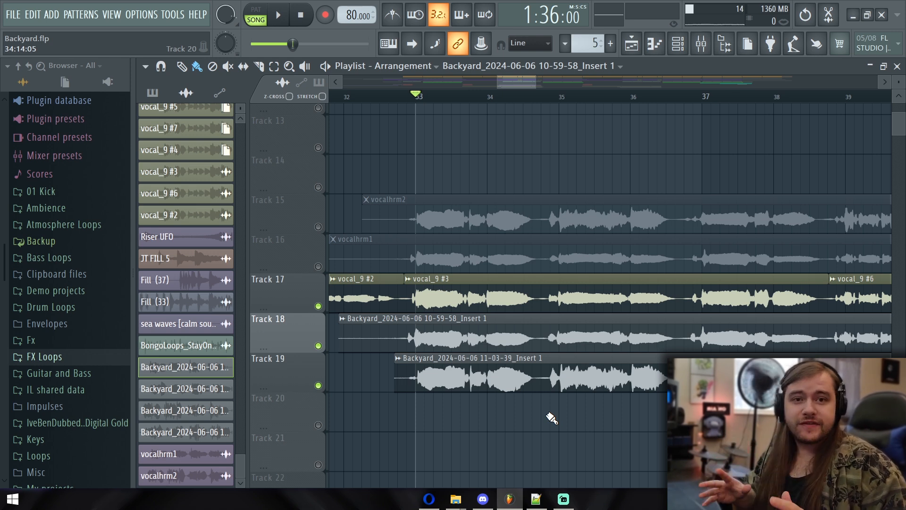
# Step: Play the vocals on Tracks 17, 18 and 19 together from bar 33 in the playlist
pyautogui.press('space')
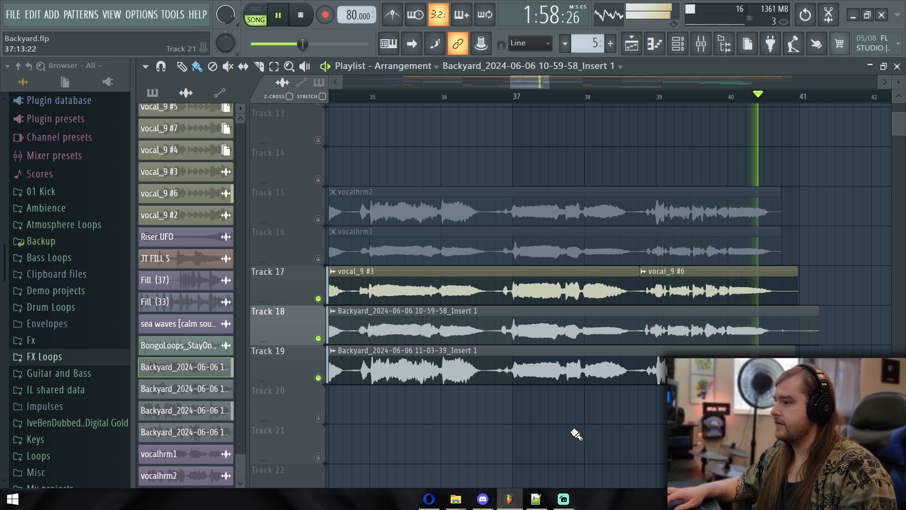
pyautogui.press('space')
pyautogui.moveTo(498, 413)
pyautogui.mouseDown()
pyautogui.moveTo(550, 404)
pyautogui.moveTo(488, 406)
pyautogui.mouseUp()
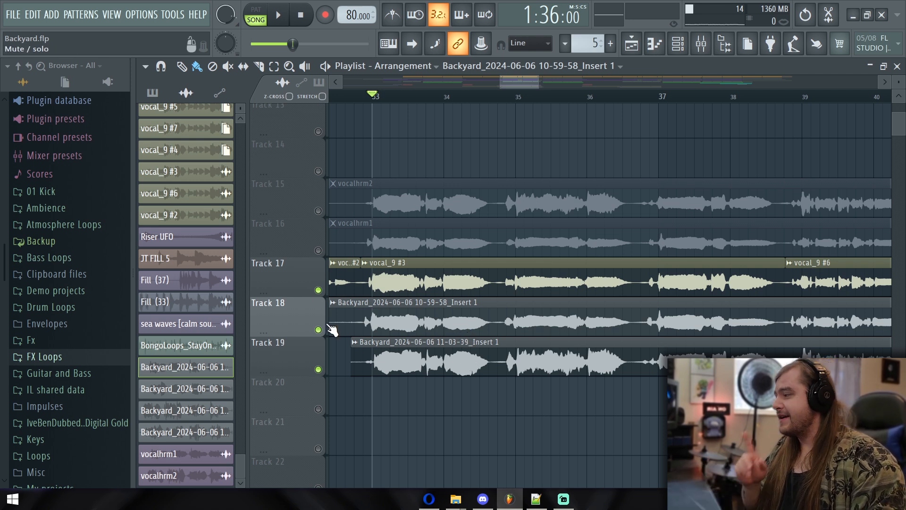
# Step: Mute Tracks 18 and 19 and unmute Track 16 with vocalhrm1 and Track 15 with vocalhrm2
pyautogui.click(319, 329)
pyautogui.click(318, 369)
pyautogui.click(318, 250)
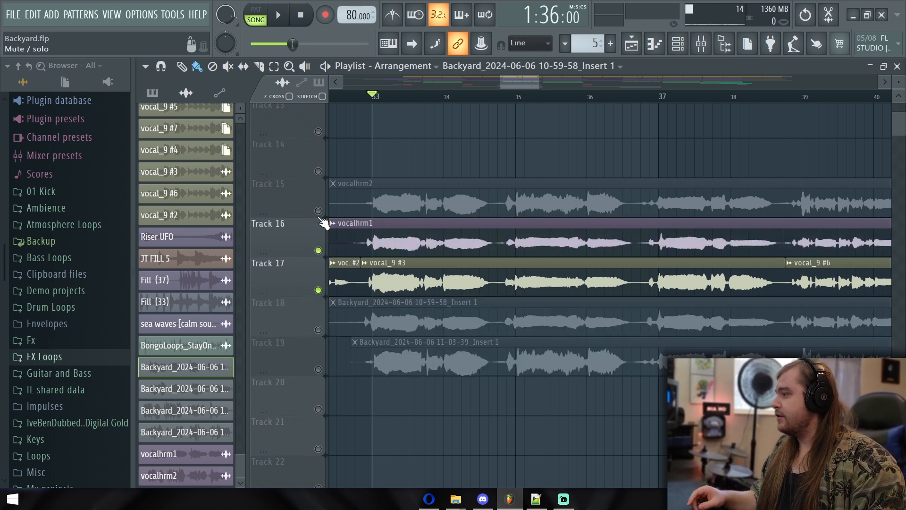
pyautogui.click(318, 210)
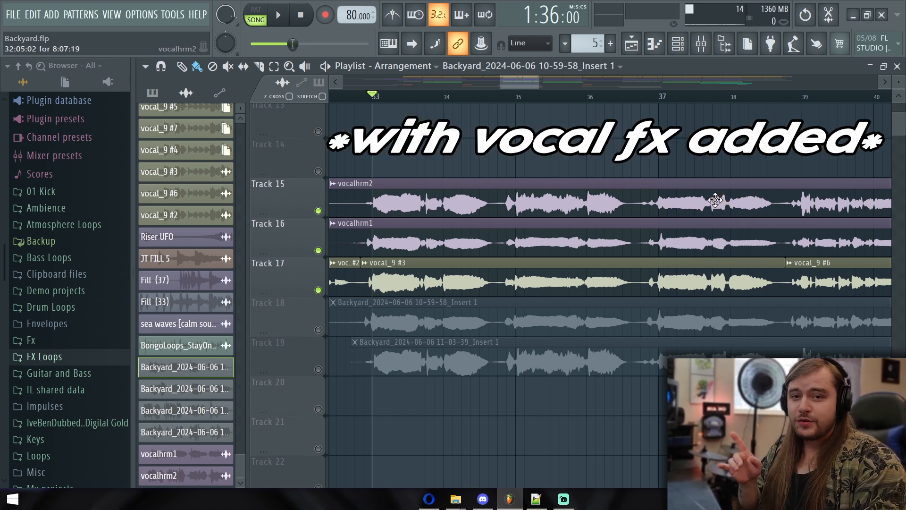
# Step: Listen to vocalhrm1 and vocalhrm2 with the lead vocal from bar 33 to the end of the clips
pyautogui.press('space')
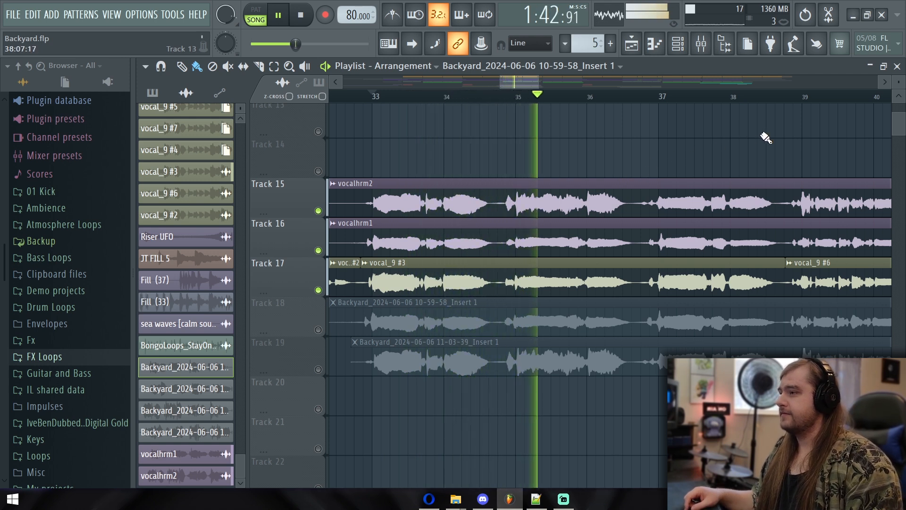
pyautogui.moveTo(759, 132); pyautogui.dragTo(668, 131)
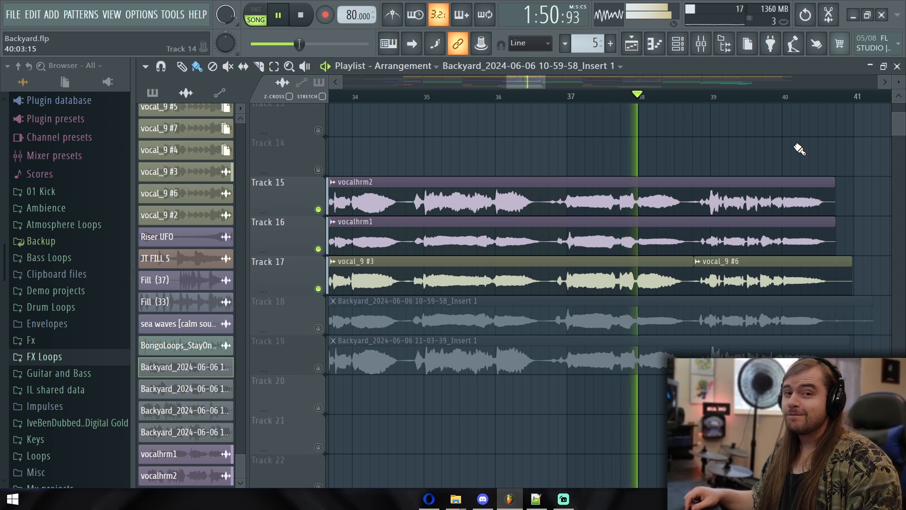
pyautogui.moveTo(793, 130); pyautogui.dragTo(660, 138)
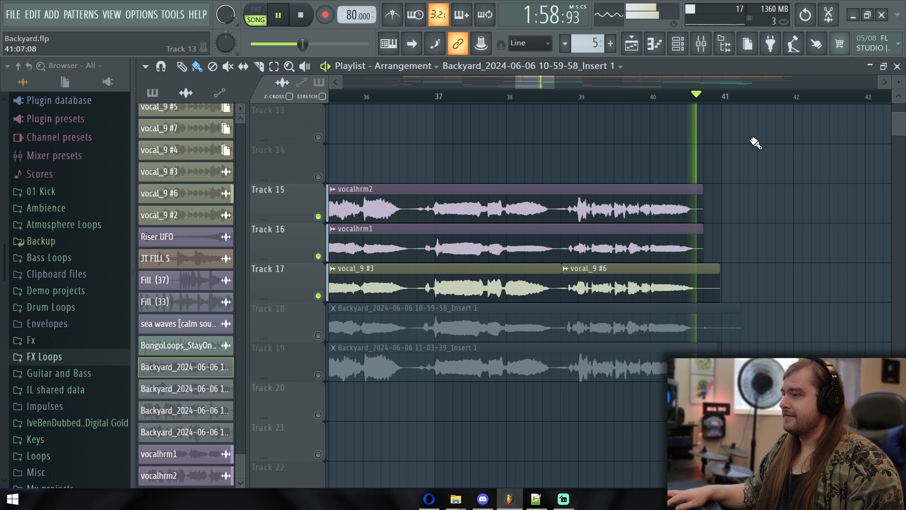
pyautogui.press('space')
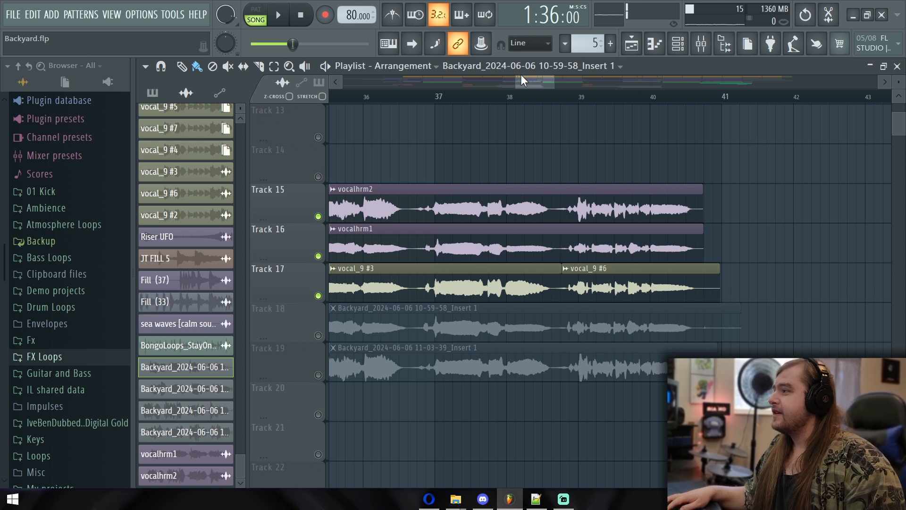
# Step: Unmute all playlist tracks to bring back the full mix, then mute the raw harmony recordings on Tracks 18 and 19
pyautogui.moveTo(517, 81); pyautogui.dragTo(481, 83)
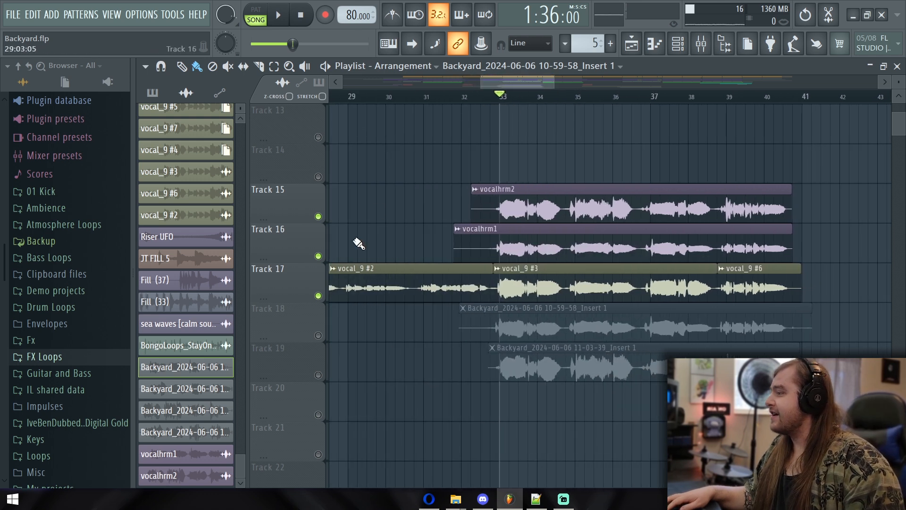
pyautogui.keyDown('ctrl'); pyautogui.click(318, 295); pyautogui.keyUp('ctrl')
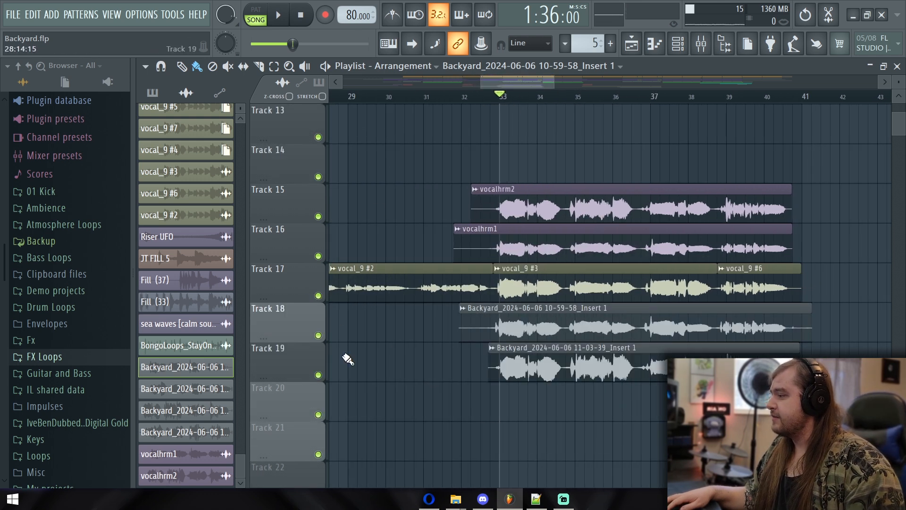
pyautogui.click(319, 336)
pyautogui.click(319, 375)
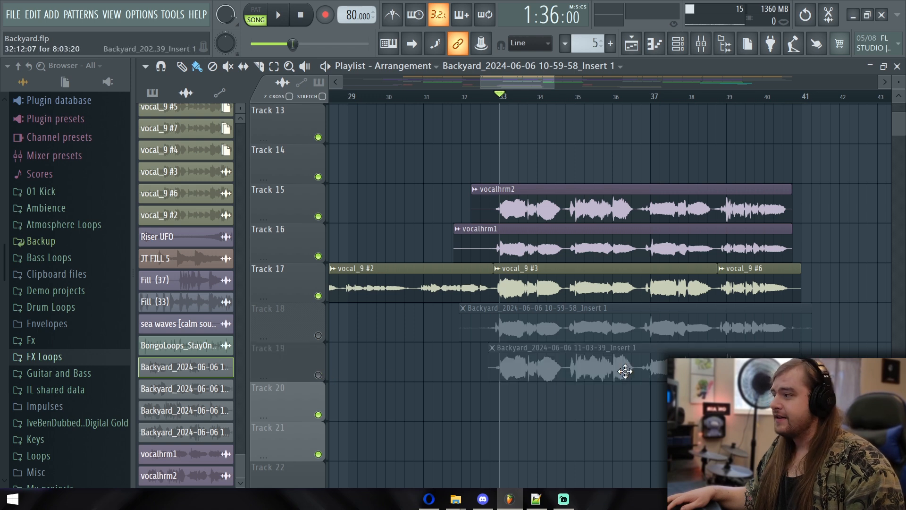
# Step: Play the full arrangement from bar 32 to about bar 44 to hear vocalhrm1 and vocalhrm2 in the mix, then stop playback
pyautogui.click(464, 98)
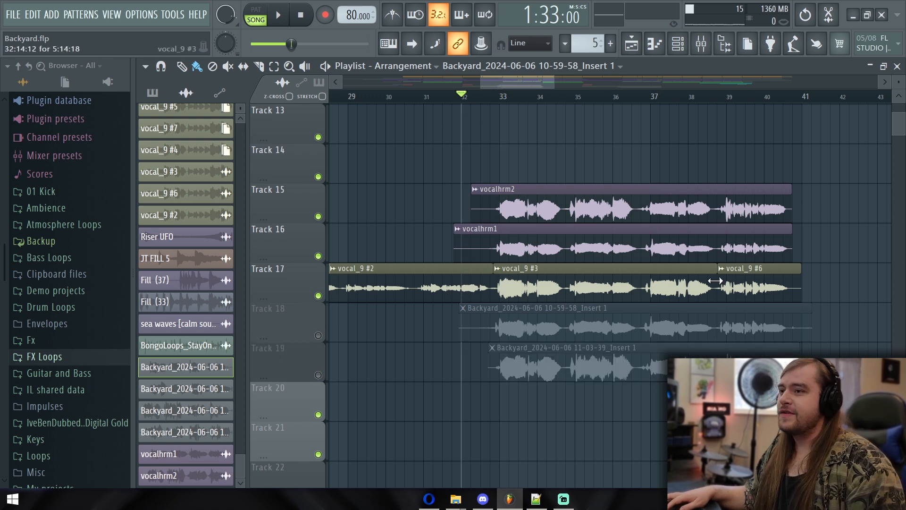
pyautogui.press('space')
pyautogui.scroll(5, 732, 198)
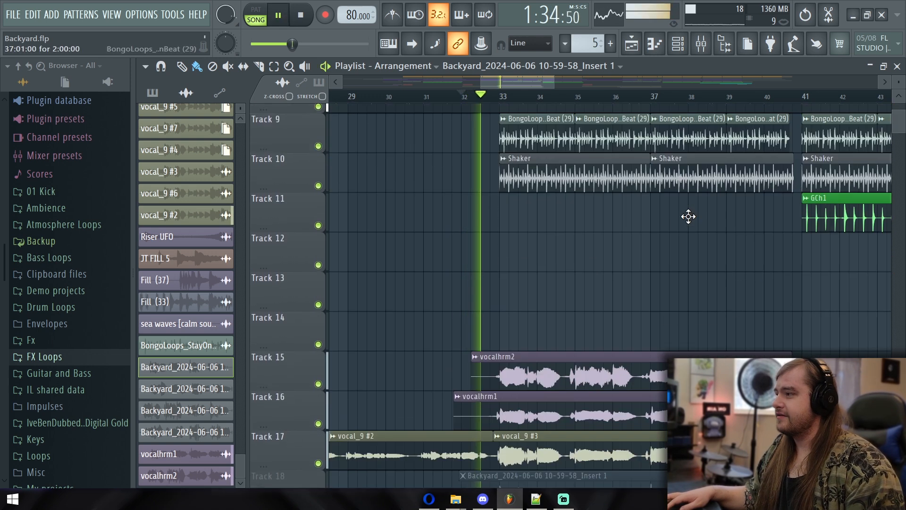
pyautogui.scroll(-5, 688, 217)
pyautogui.scroll(3, 742, 208)
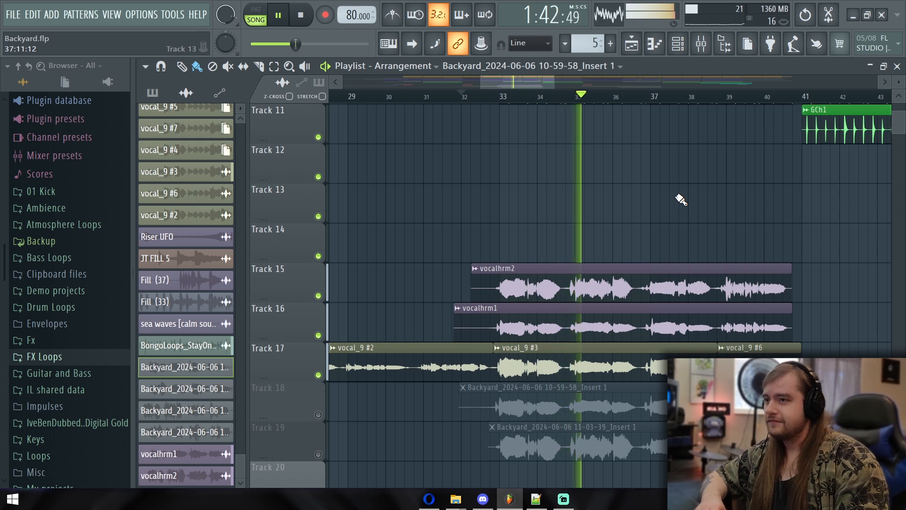
pyautogui.scroll(5, 682, 188)
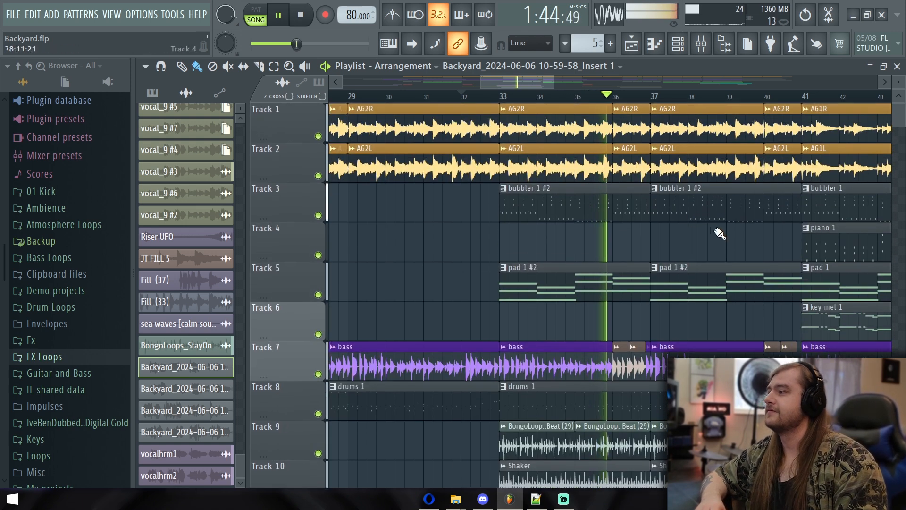
pyautogui.scroll(-4, 547, 229)
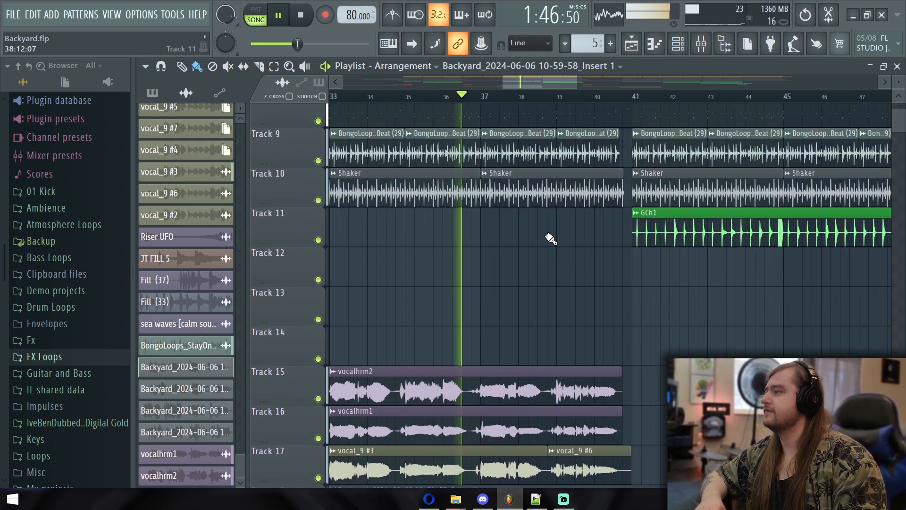
pyautogui.scroll(-1, 548, 235)
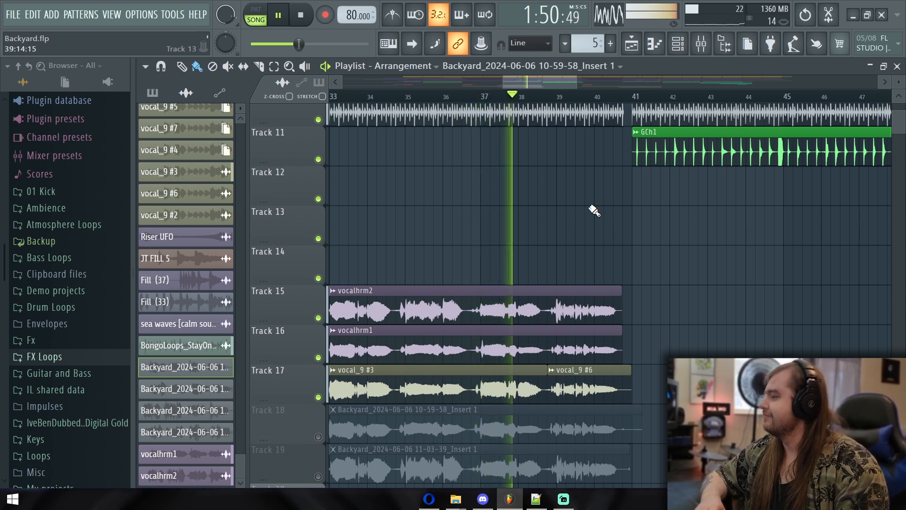
pyautogui.moveTo(590, 239); pyautogui.dragTo(643, 228)
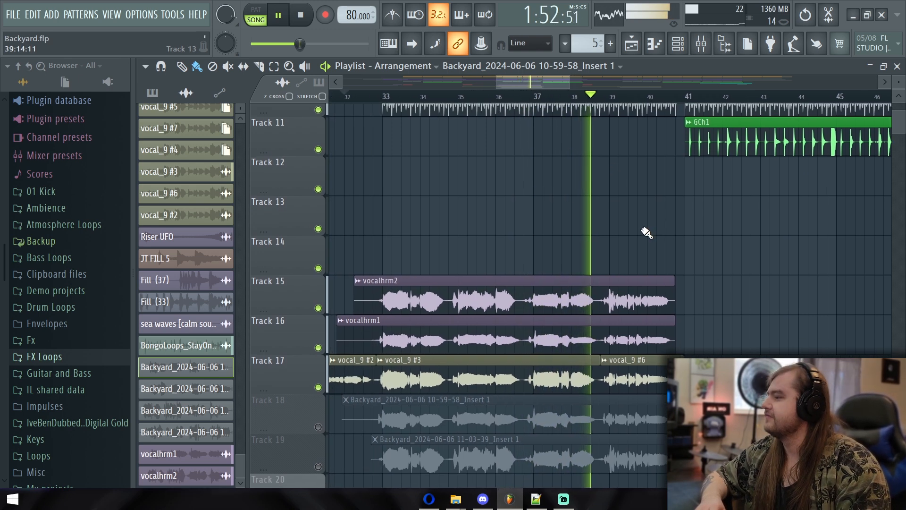
pyautogui.moveTo(766, 251)
pyautogui.mouseDown()
pyautogui.moveTo(730, 227)
pyautogui.moveTo(713, 162)
pyautogui.mouseUp()
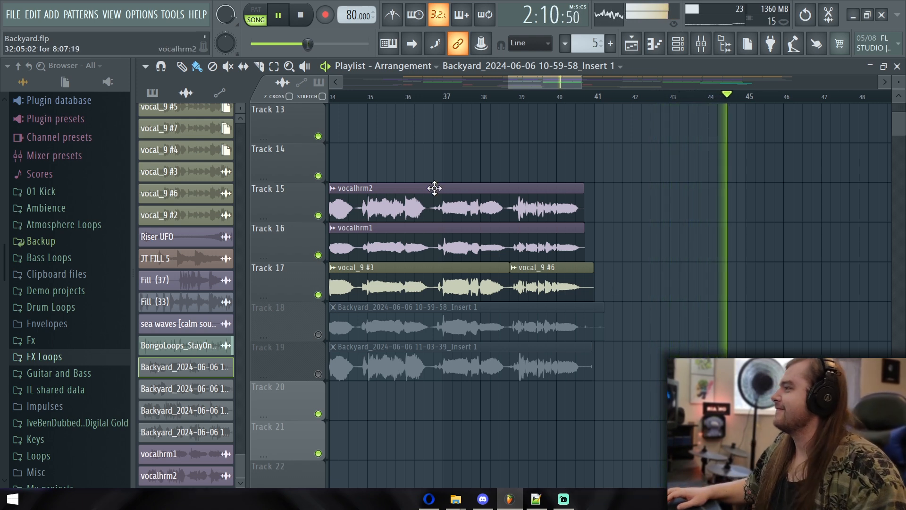
pyautogui.press('space')
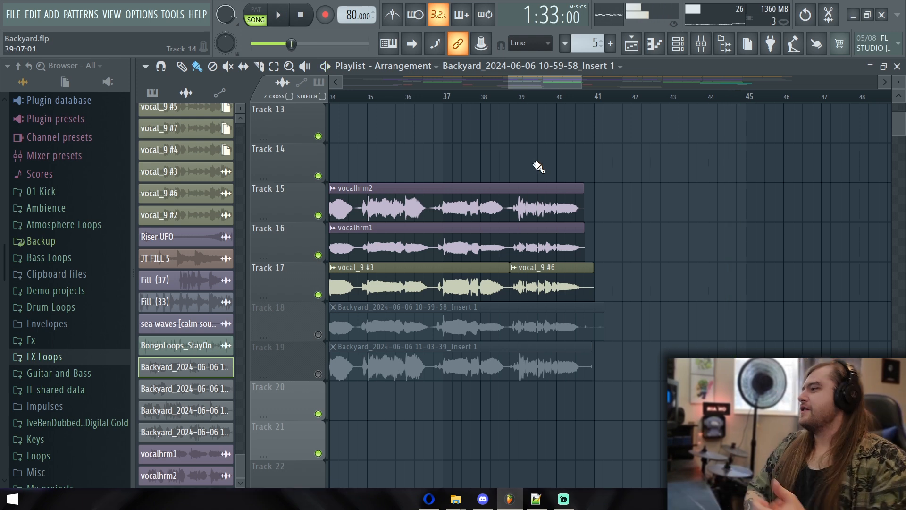